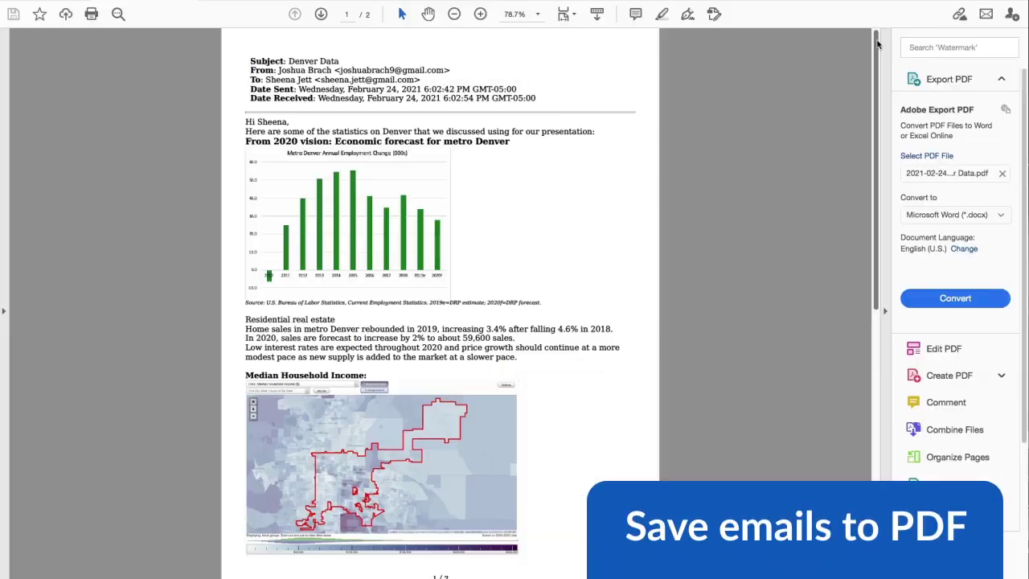
Step: Scroll down through the first page of the Denver Data email's PDF
scroll(878, 161, down, 1)
scroll(878, 162, down, 5)
scroll(878, 161, down, 2)
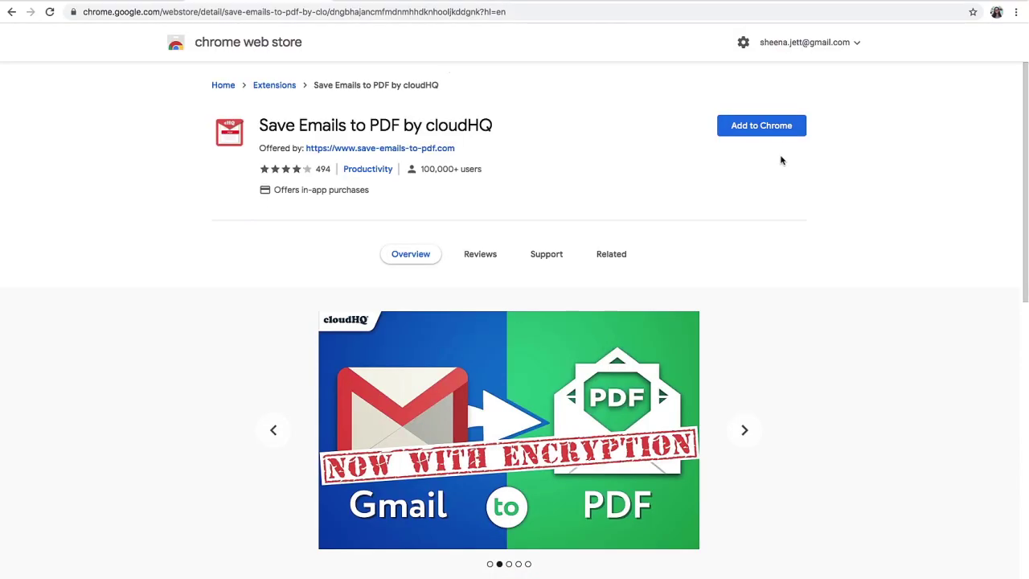
Step: Add the cloudHQ Save Emails to PDF extension to Chrome and confirm the install
click(784, 133)
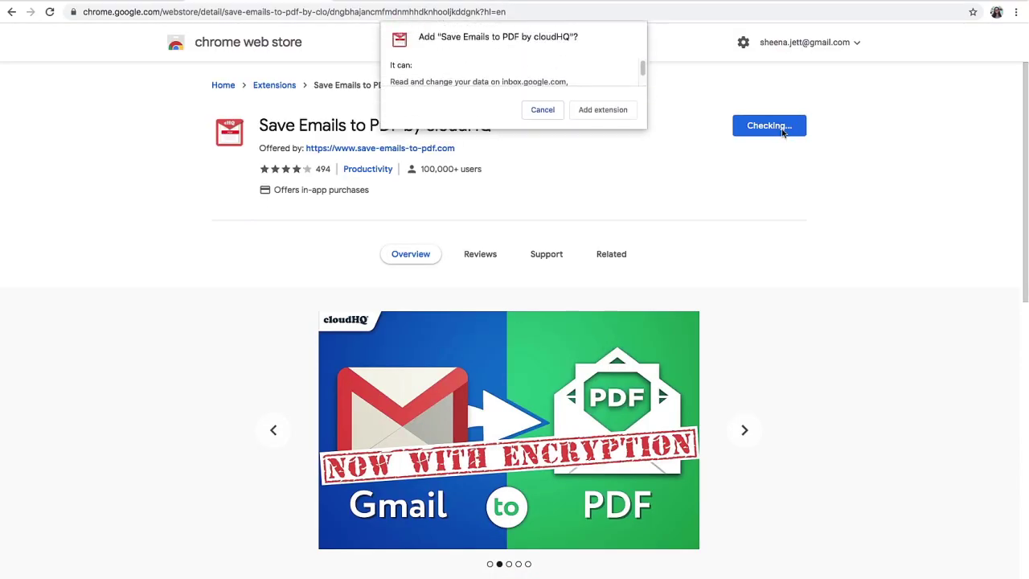
click(621, 110)
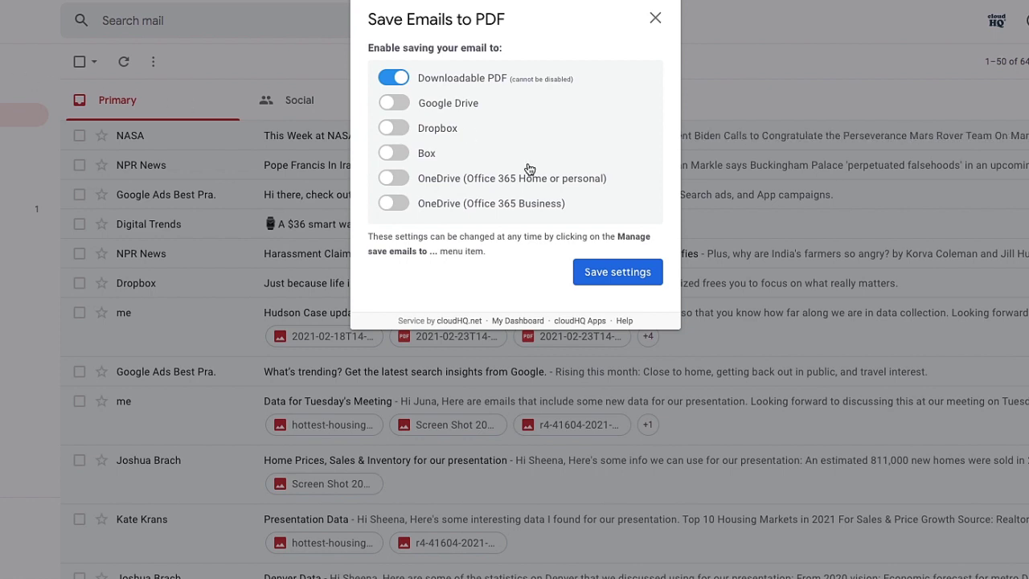
Step: Save the extension settings with Downloadable PDF as the only destination
click(602, 274)
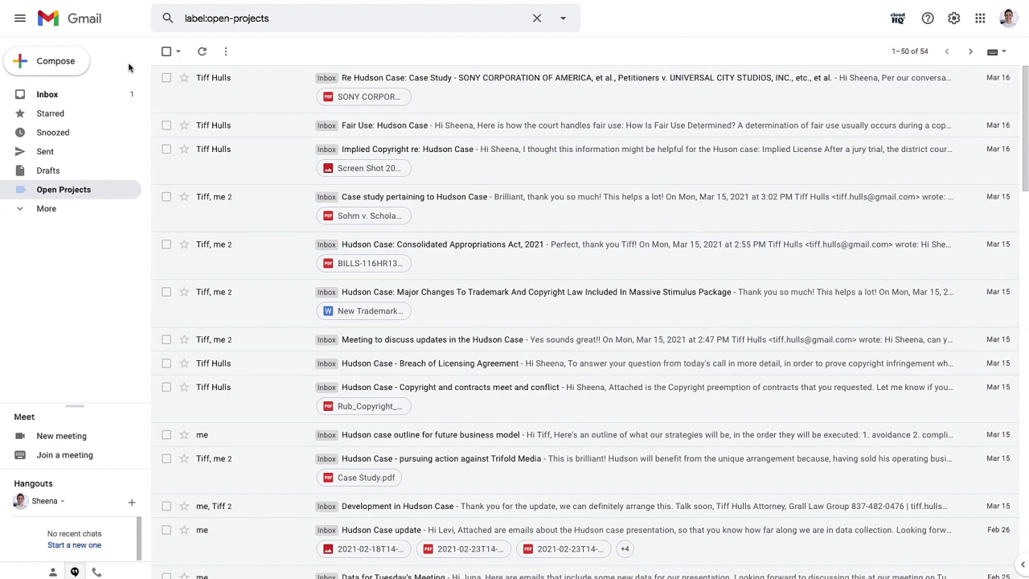
Step: Choose Save label to PDF for Open Projects, keeping Merge into one PDF
mouse_move(80, 190)
click(131, 190)
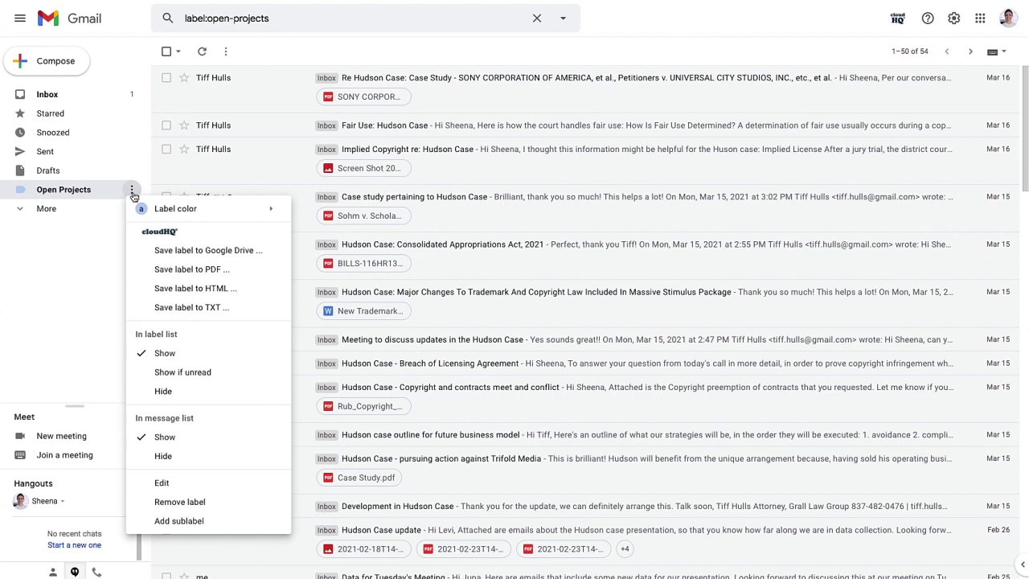
click(158, 273)
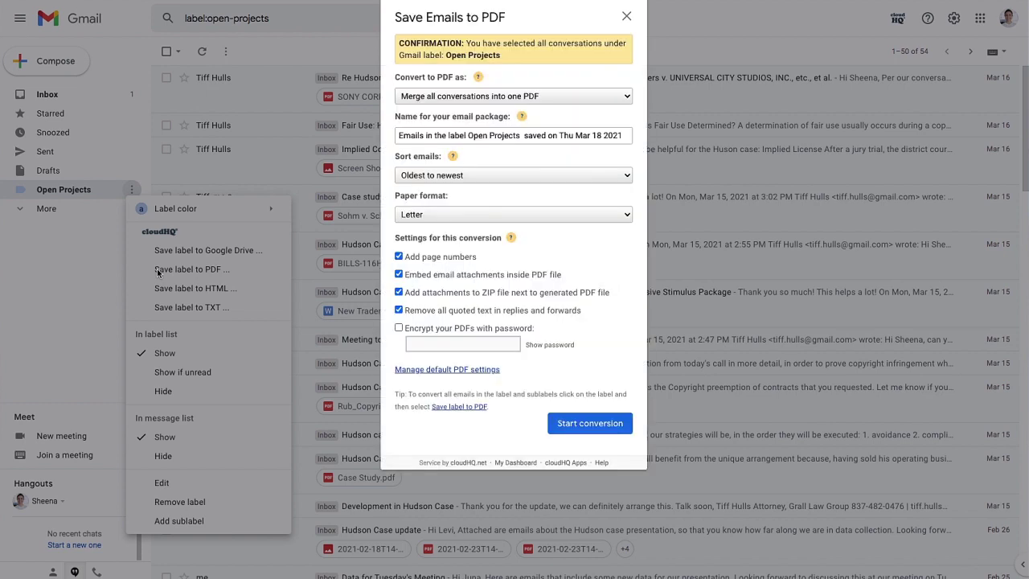
click(410, 97)
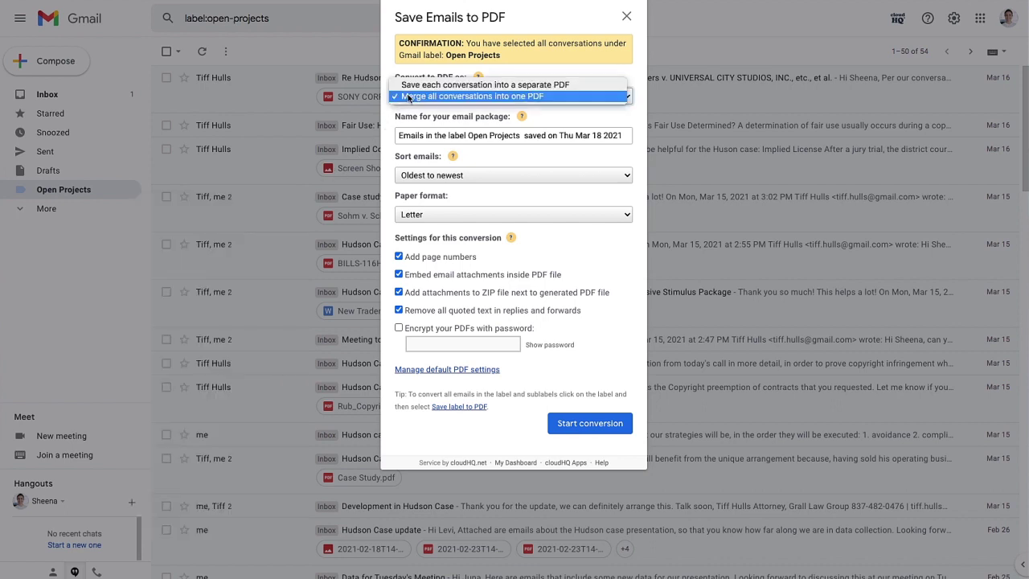
click(410, 97)
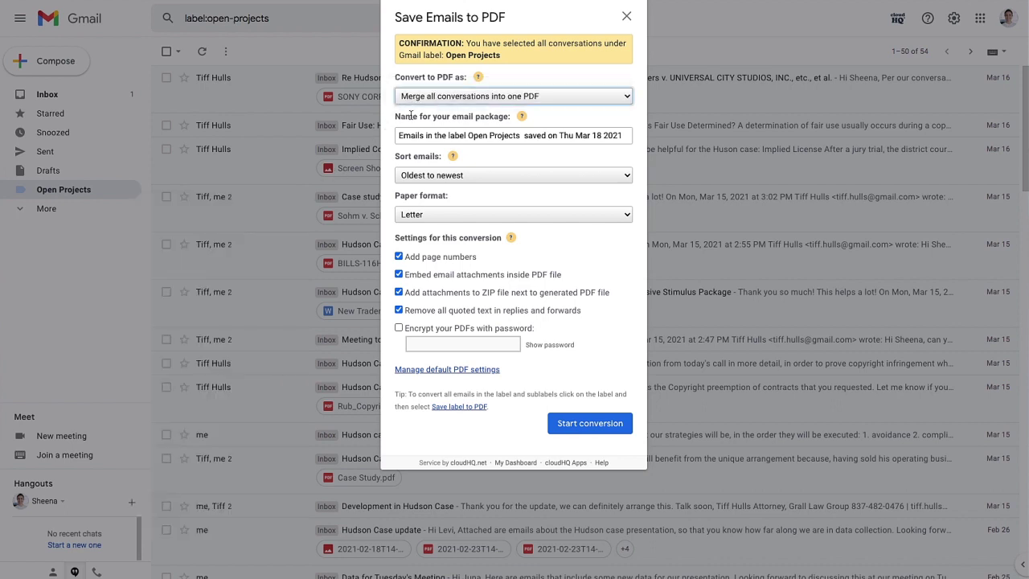
Step: Name the package 'Current Project Emails', keep oldest-to-newest sorting, and start conversion
click(410, 135)
key(ctrl+a)
text(Current Project Emails)
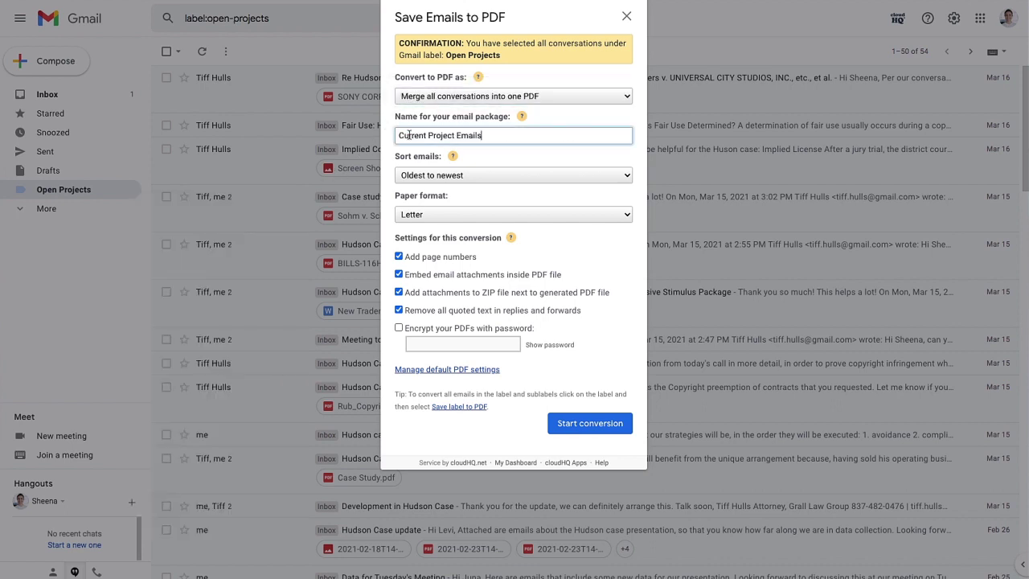
click(414, 174)
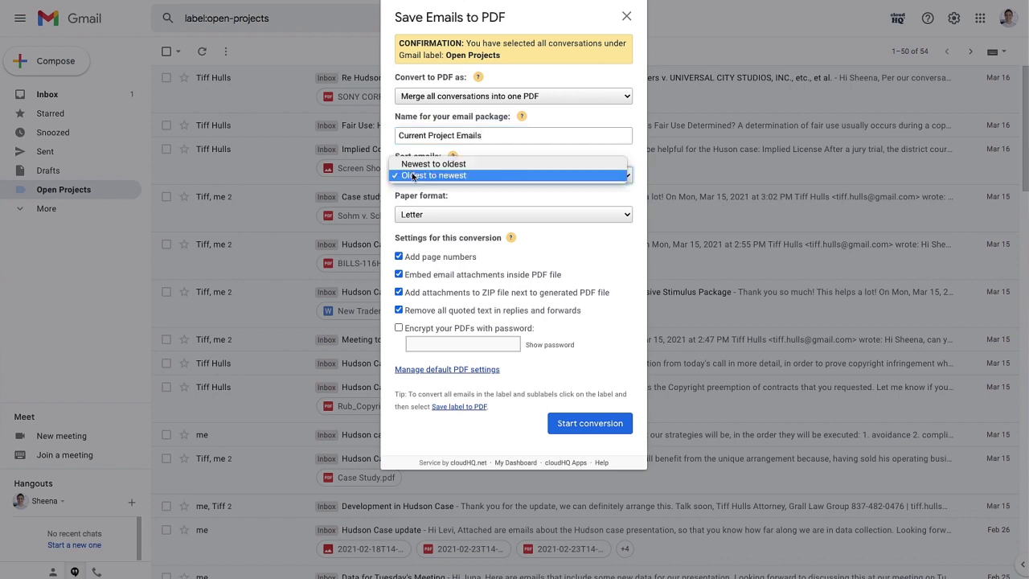
click(414, 176)
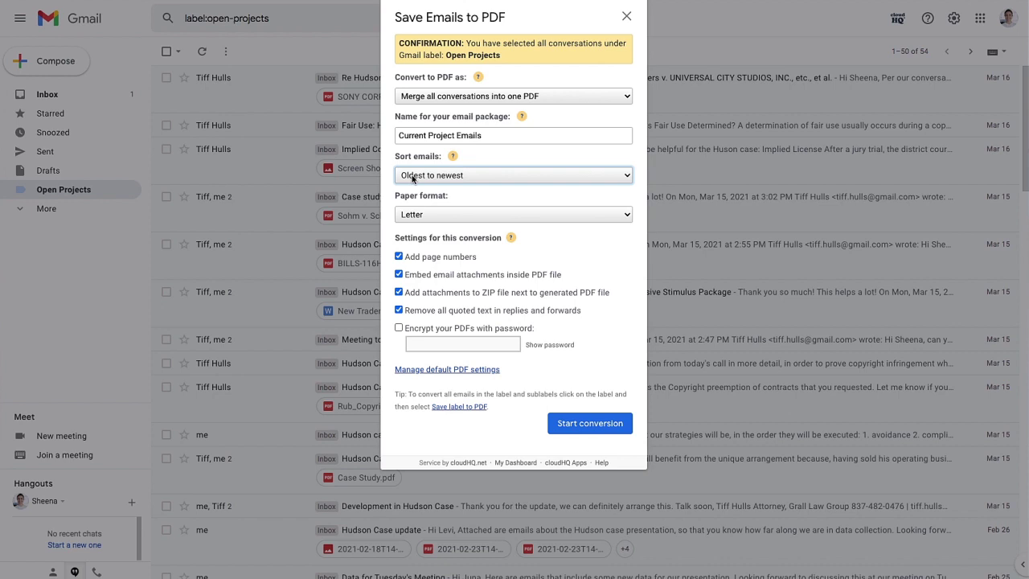
click(580, 426)
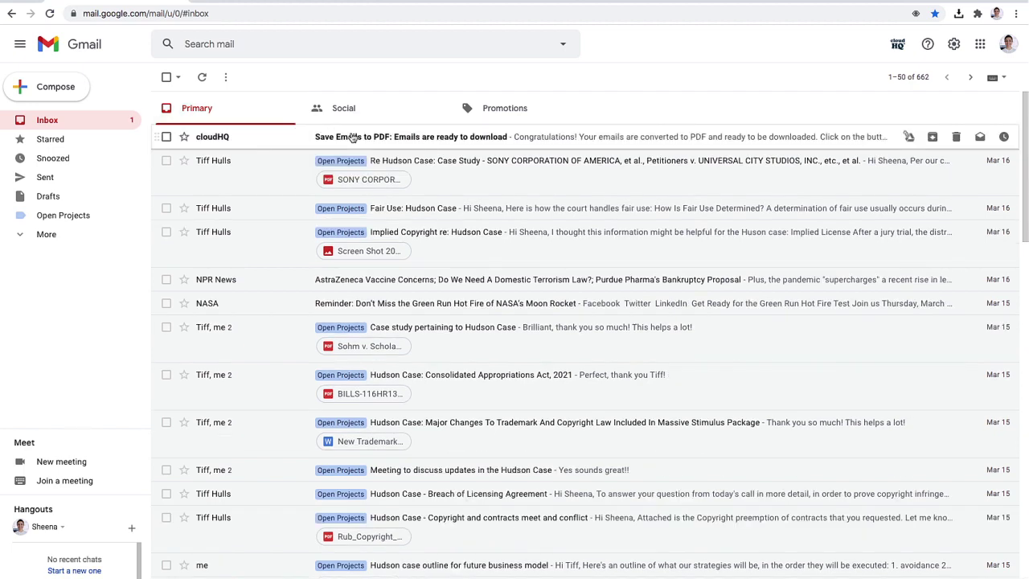
Step: Download the zip from cloudHQ's 'Emails are ready to download' message
click(352, 138)
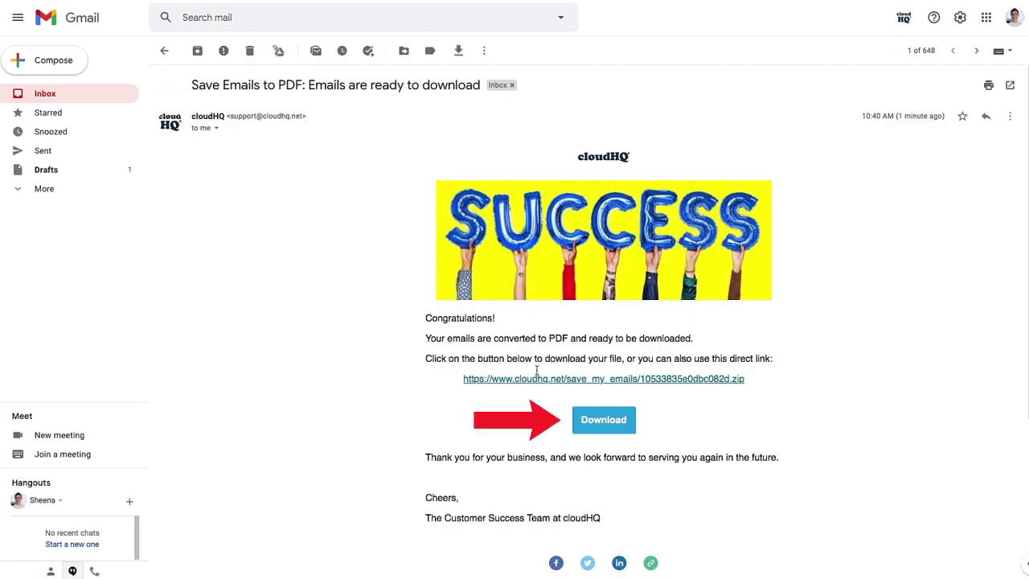
click(595, 424)
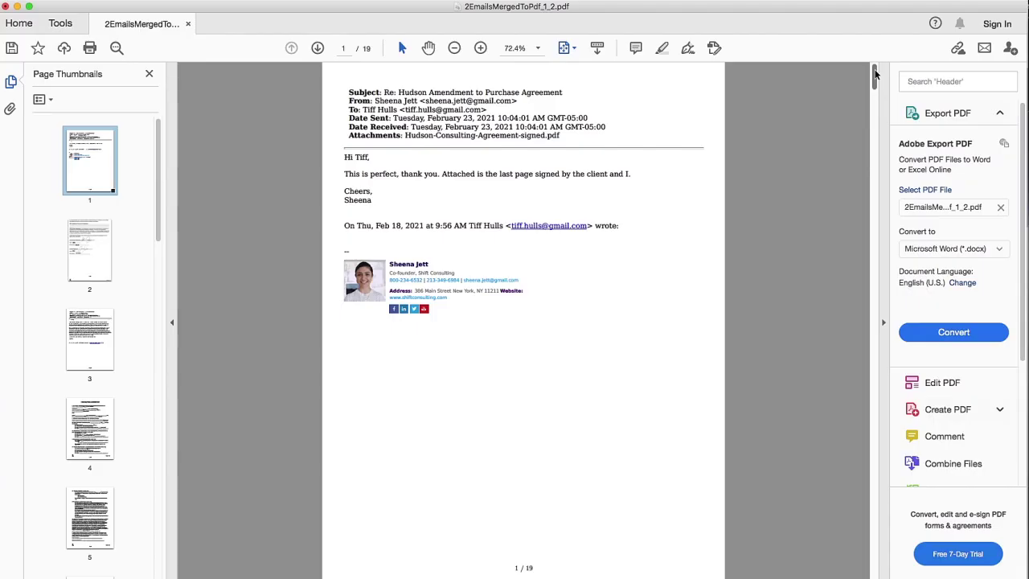
drag(876, 74, 874, 111)
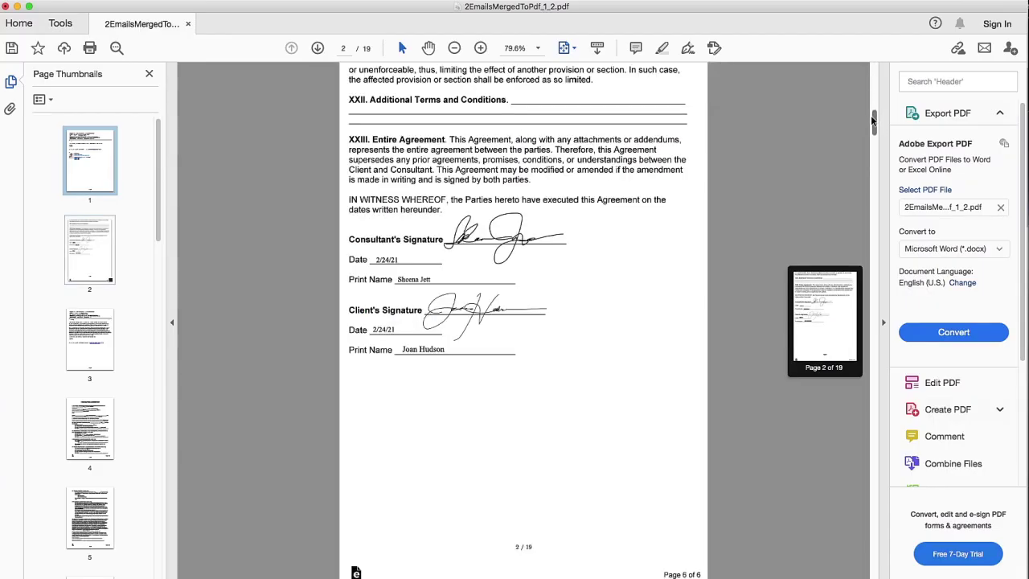
Step: Scroll the merged PDF past page 1 to view its later pages
drag(874, 112, 873, 137)
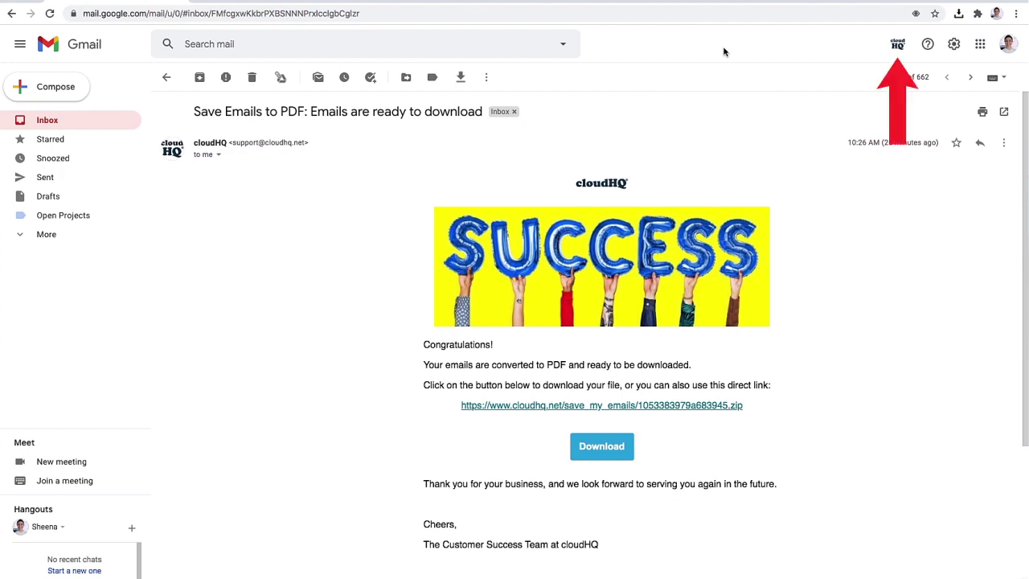
Step: Go to the cloudHQ dashboard via the cloudHQ icon in Gmail's header
click(897, 46)
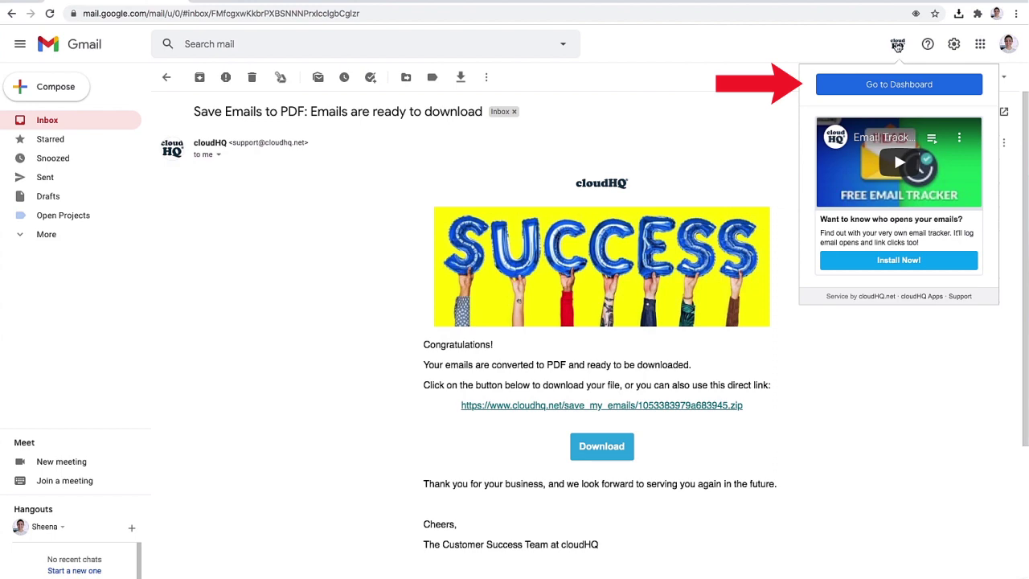
click(898, 84)
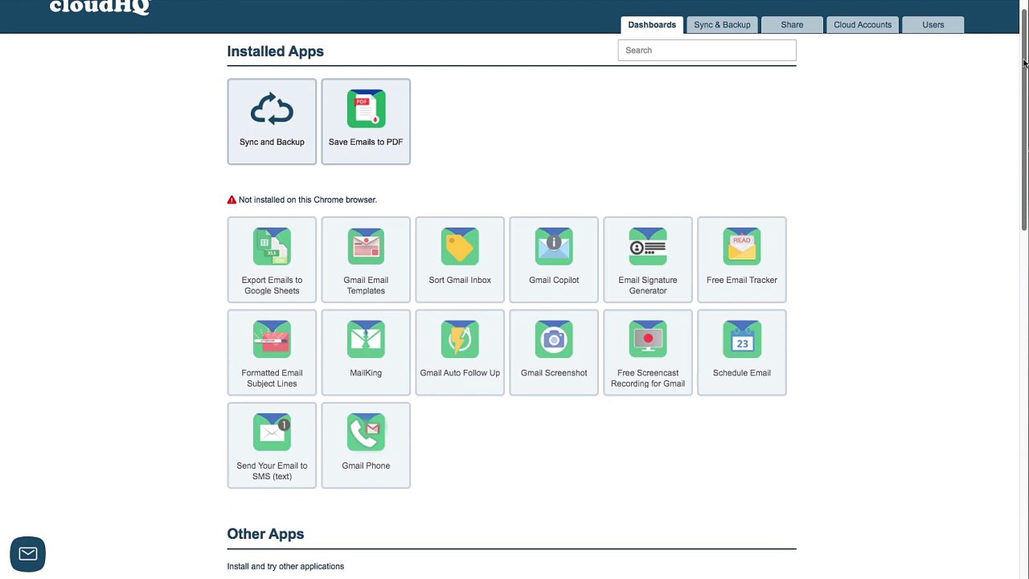
Step: Open the Save Emails to PDF tile under Installed Apps
mouse_move(1024, 63)
mouse_down()
mouse_move(1012, 339)
mouse_move(1026, 333)
mouse_move(1024, 60)
mouse_up()
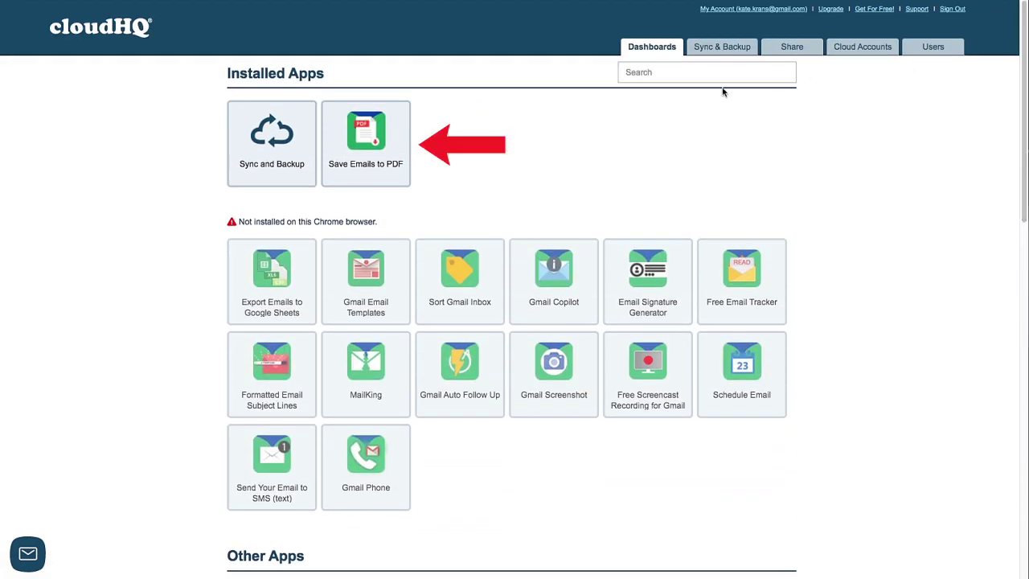
click(370, 139)
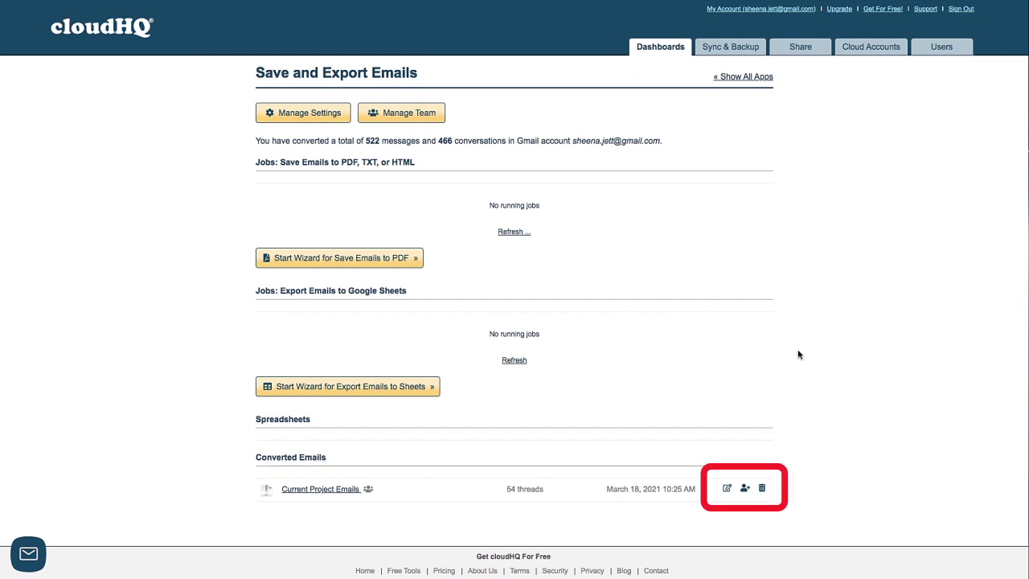
Step: Cancel a trial rename and delete of Current Project Emails, then open its sharing page
click(726, 488)
text(file rename here)
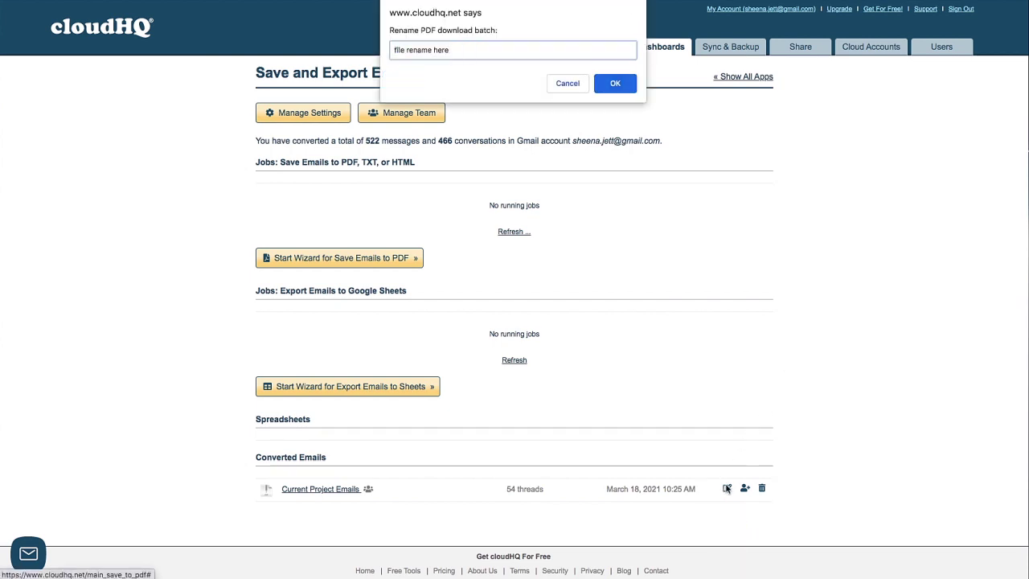
click(583, 83)
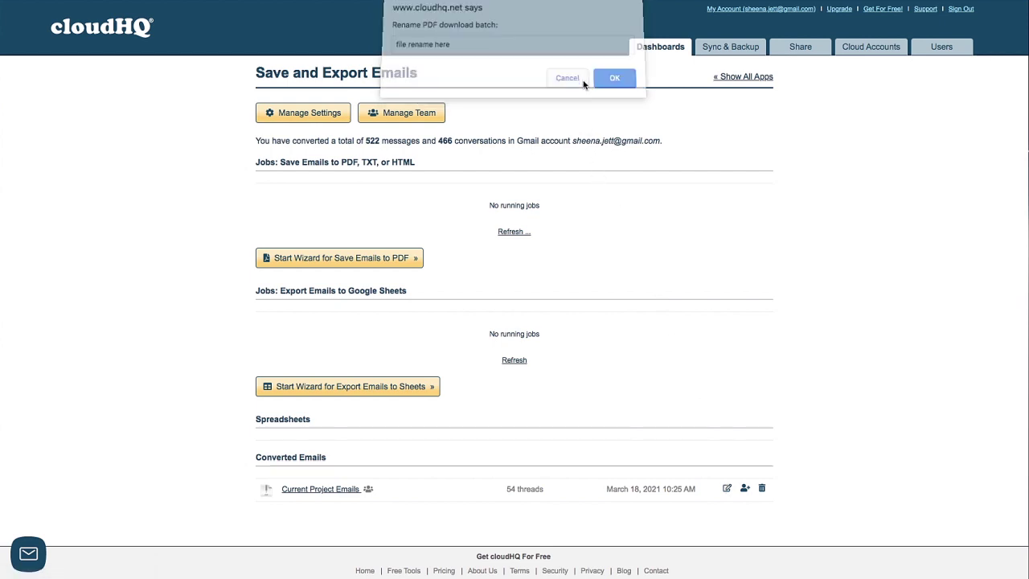
click(762, 489)
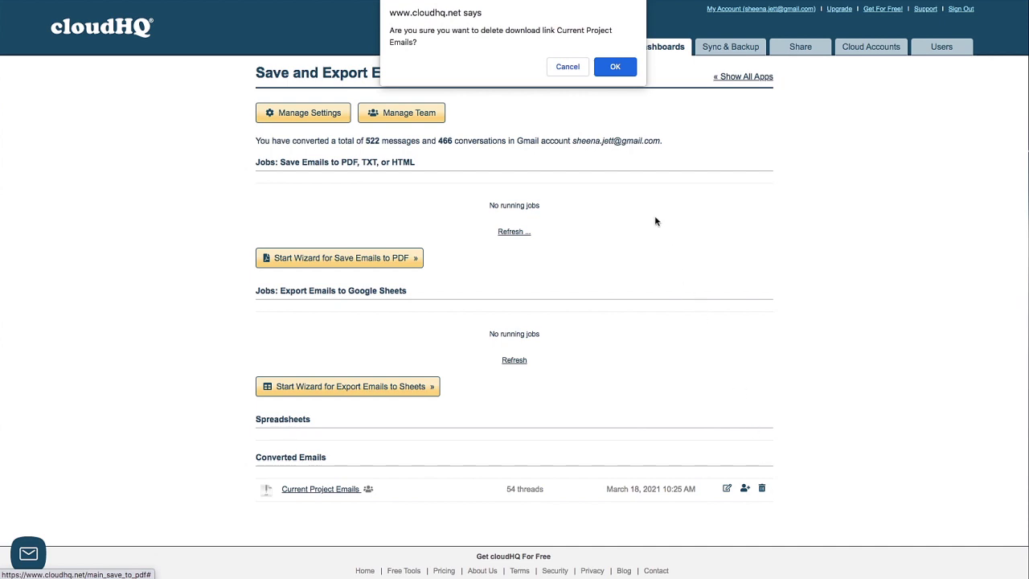
click(571, 69)
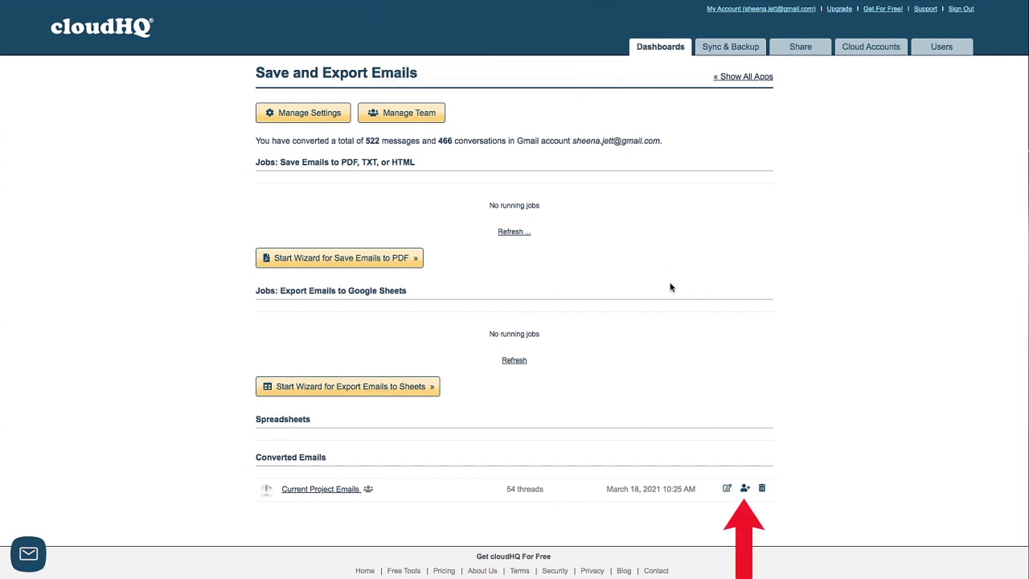
click(745, 489)
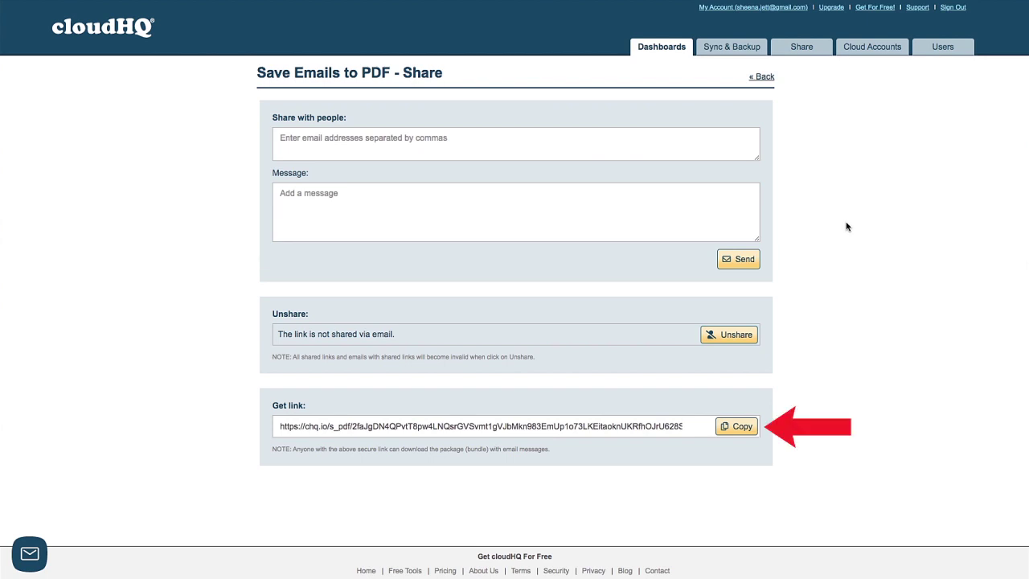
click(727, 432)
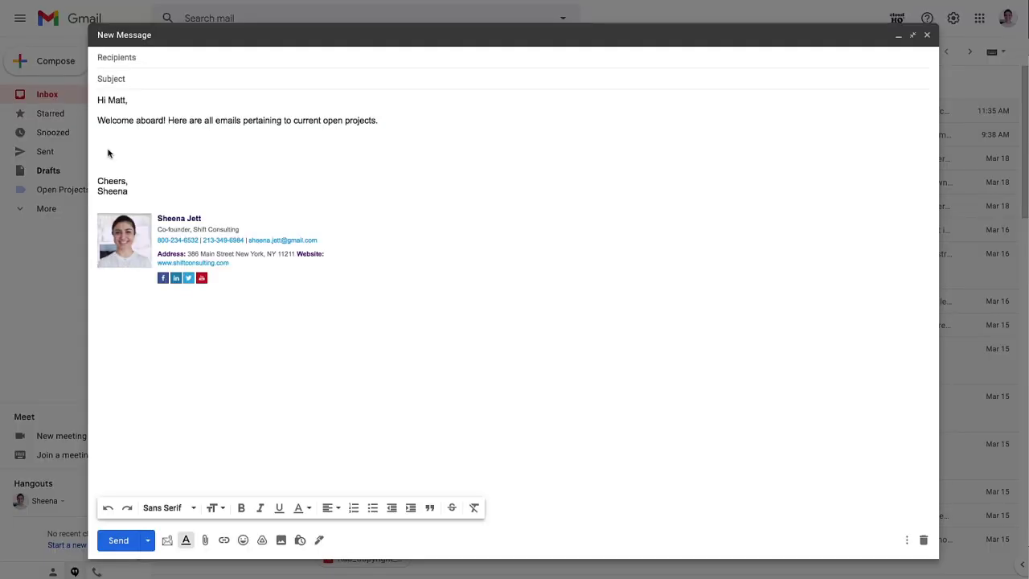
key(ctrl+v)
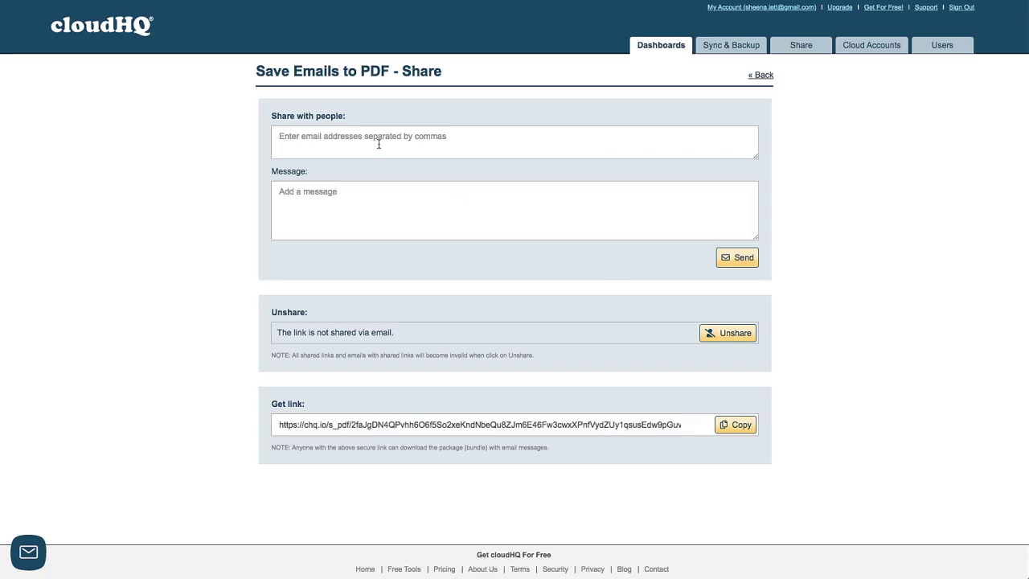
click(378, 143)
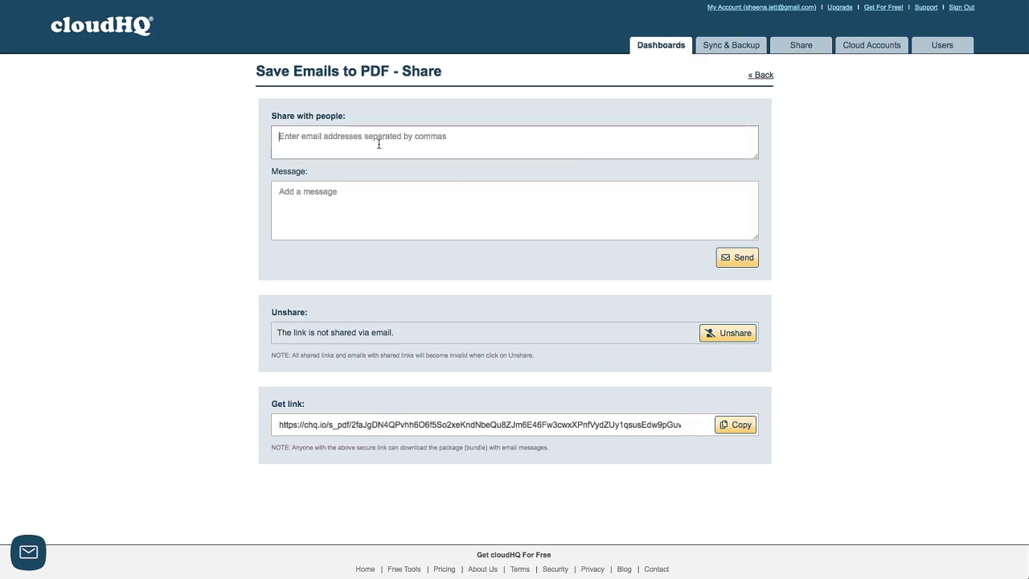
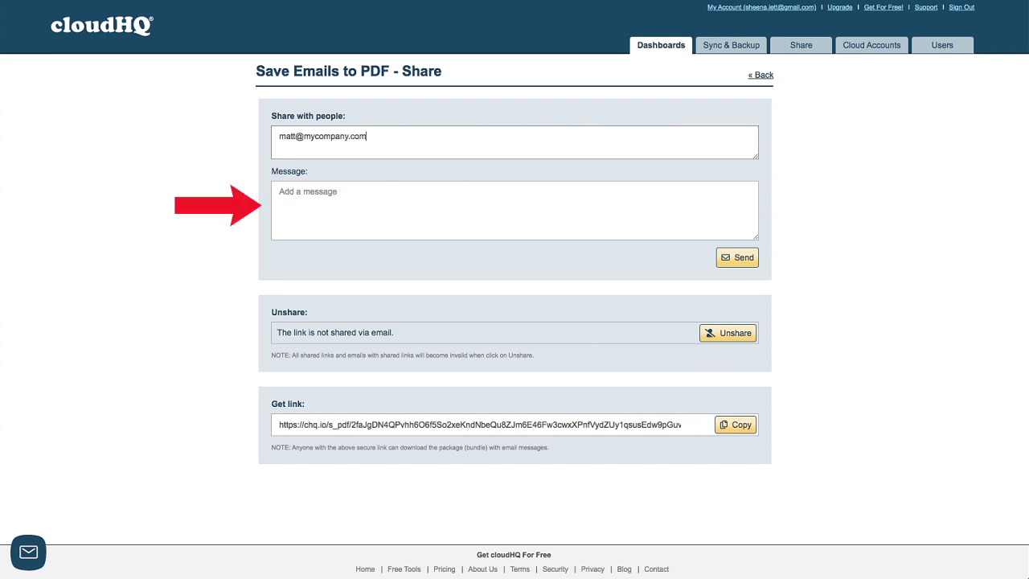
text(Hi Matt, Welcome aboard! Here are all emails pertaining to current open projects.  Cheers, Sheena)
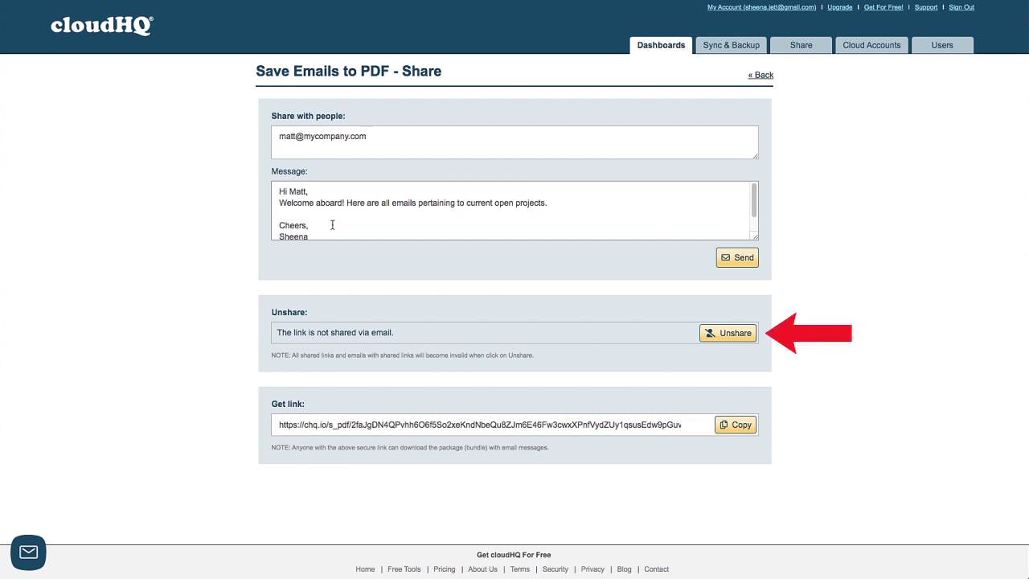
click(743, 258)
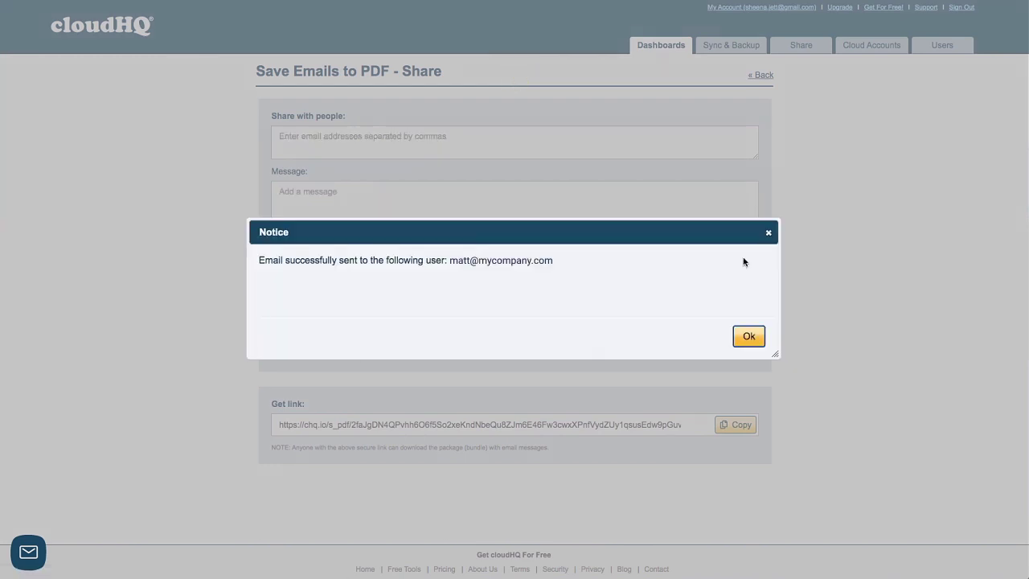
click(749, 339)
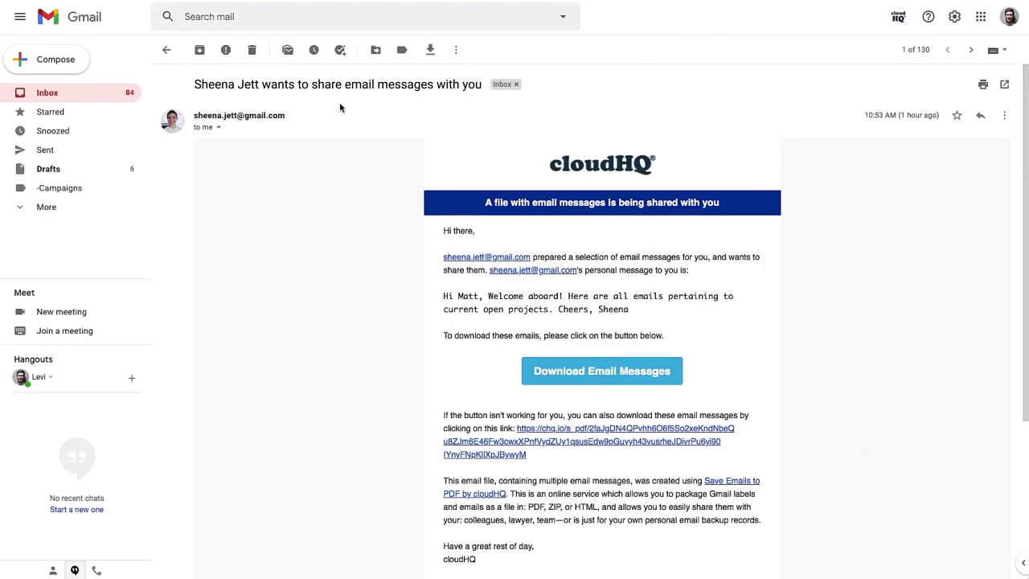
Step: Download the shared project emails from the cloudHQ share page as a merged PDF
click(592, 371)
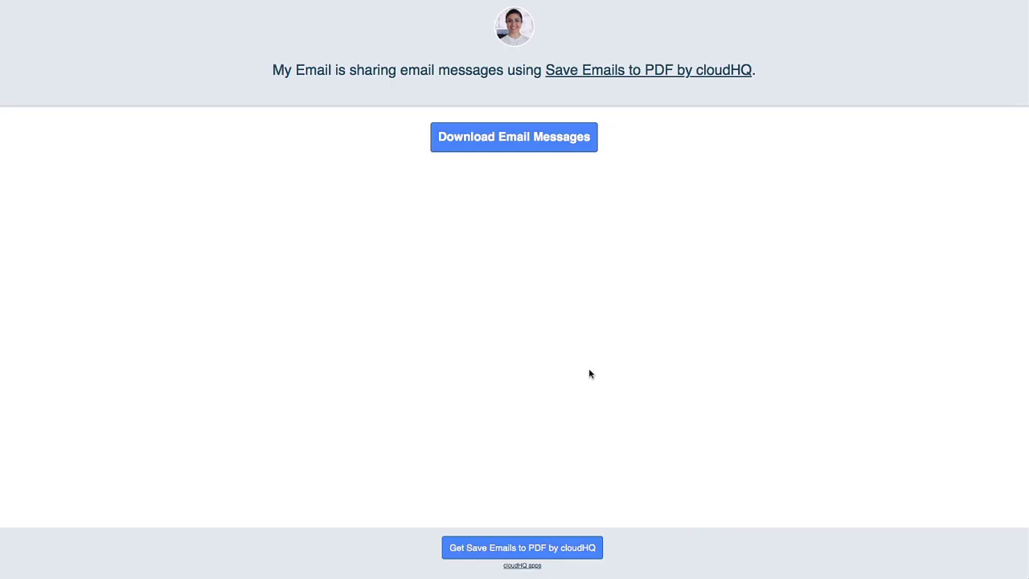
click(527, 141)
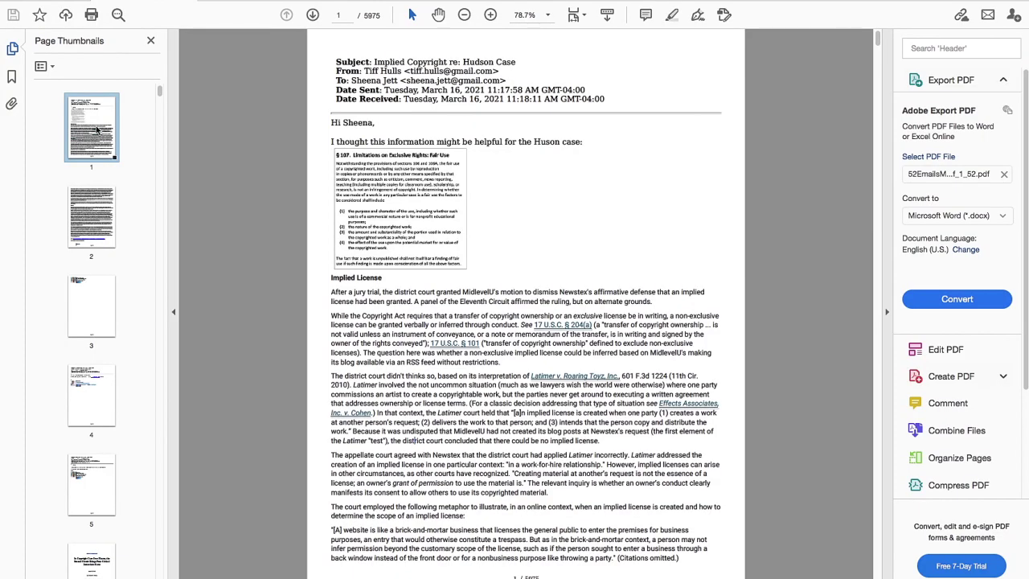
Step: Page down through the merged emails PDF to page 3, the first email's signature
key(Page_Down)
key(Page_Down)
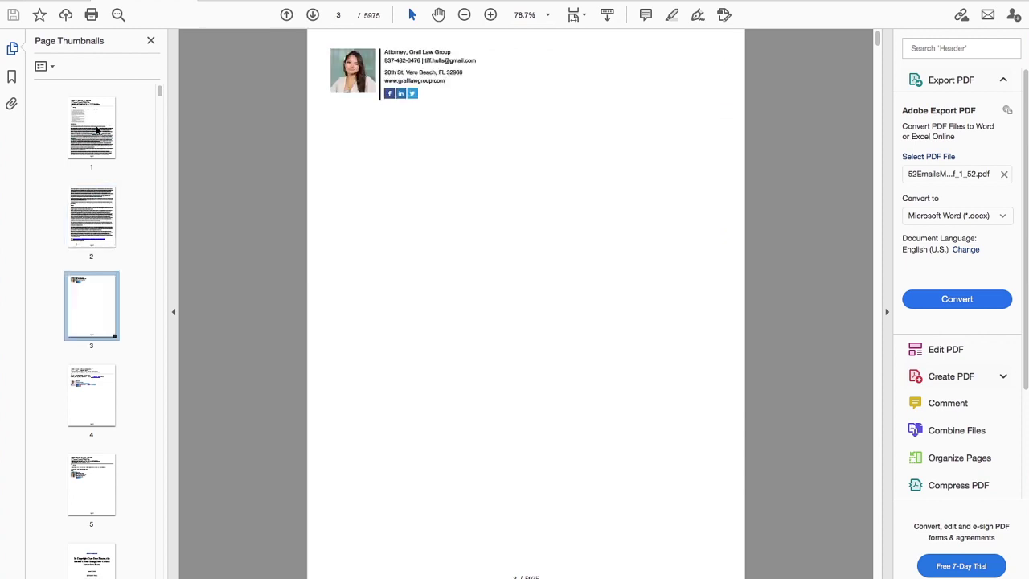
key(Page_Down)
key(Page_Down)
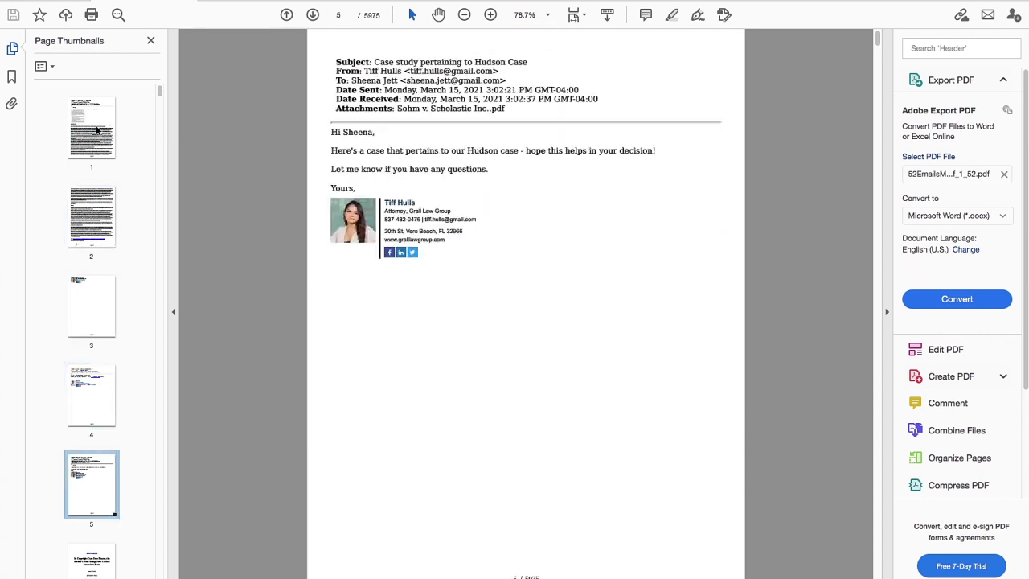